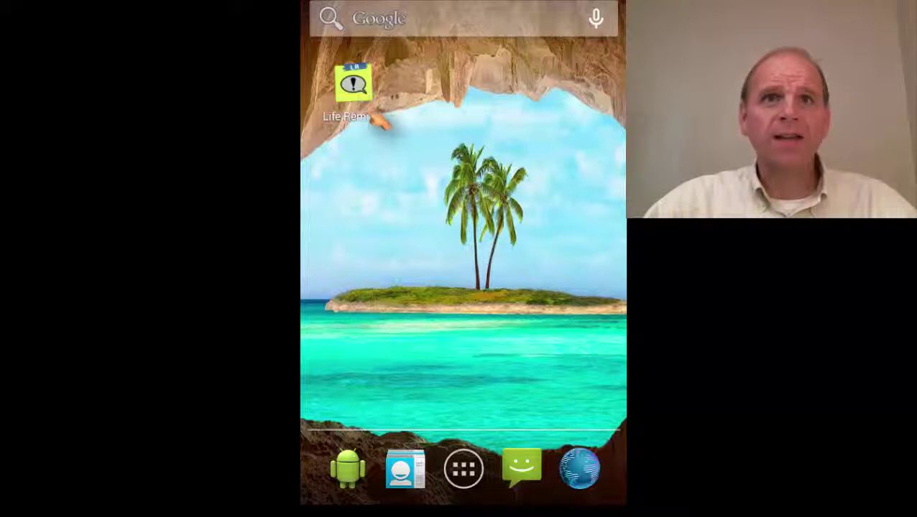
Step: Launch Life Reminders and start a new reminder, showing the default Notify form
{"action": "left_click", "coordinate": [356, 90]}
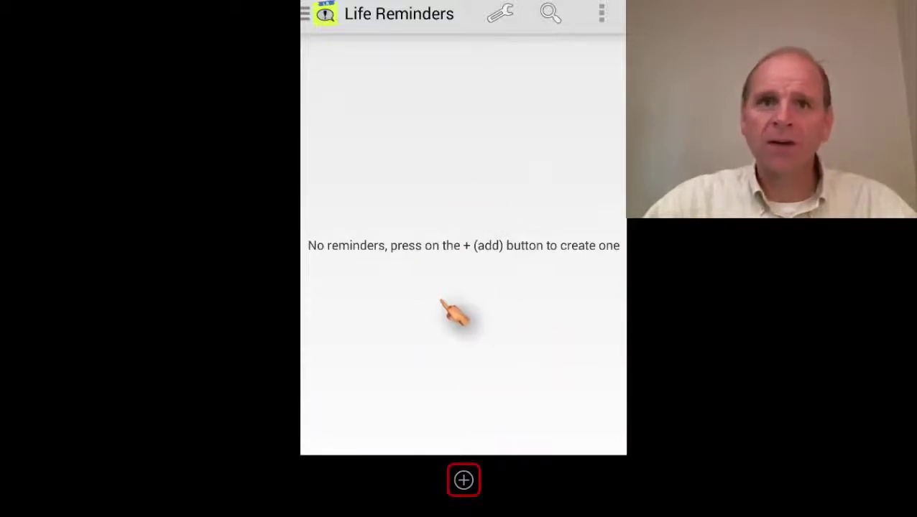
{"action": "left_click", "coordinate": [464, 480]}
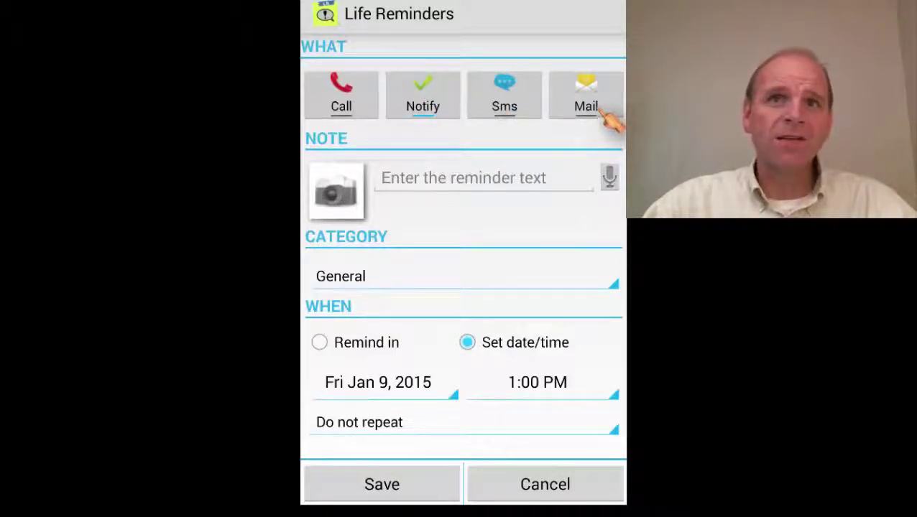
Step: Switch the new reminder to the Sms type and browse its form
{"action": "left_click", "coordinate": [529, 102]}
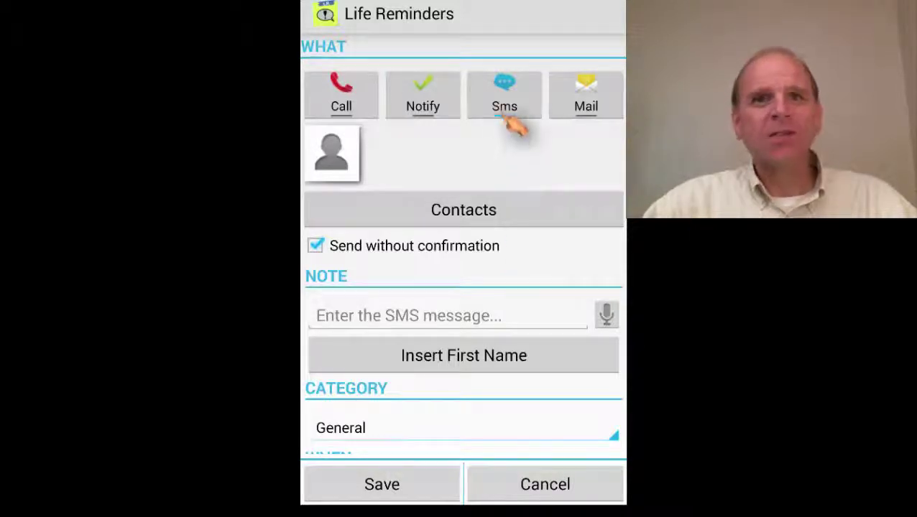
{"action": "scroll", "coordinate": [511, 262], "scroll_direction": "down", "scroll_amount": 3}
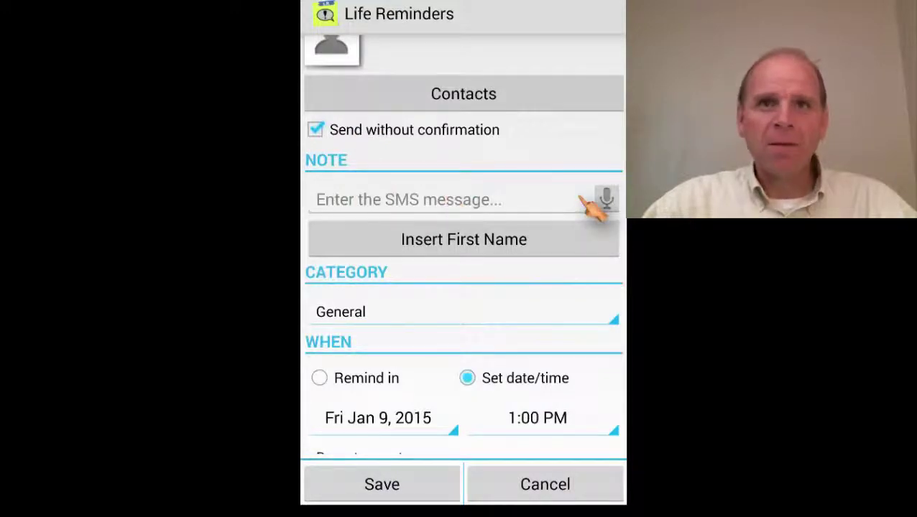
{"action": "scroll", "coordinate": [516, 255], "scroll_direction": "down", "scroll_amount": 2}
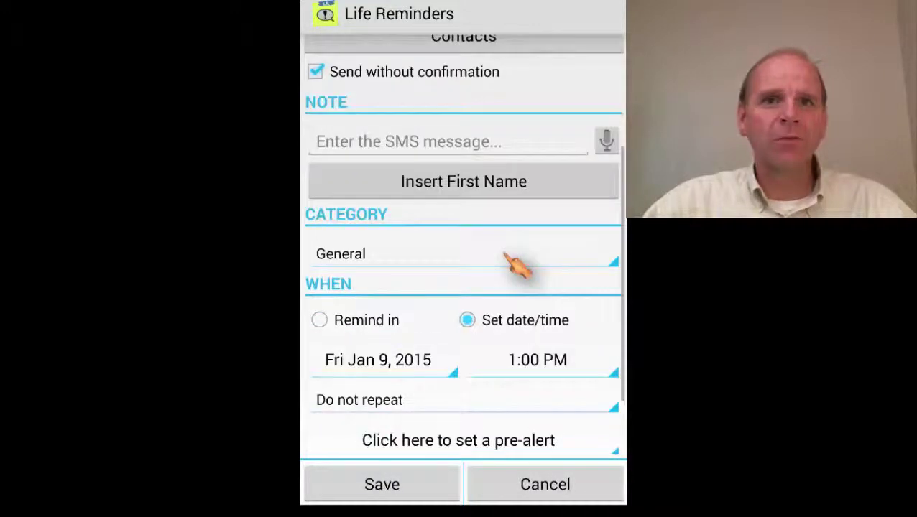
{"action": "scroll", "coordinate": [516, 259], "scroll_direction": "down", "scroll_amount": 3}
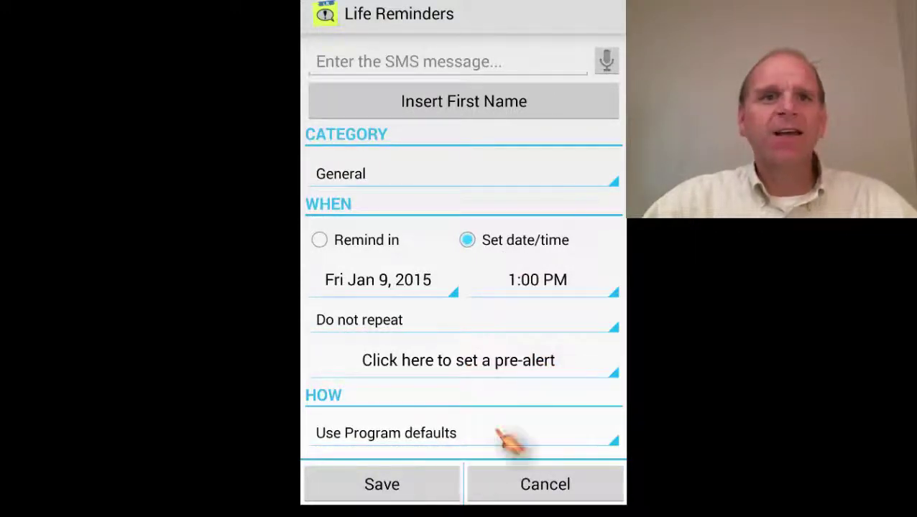
Step: Check the HOW alert choices without changing them, then cancel the SMS reminder unsaved
{"action": "left_click", "coordinate": [613, 438]}
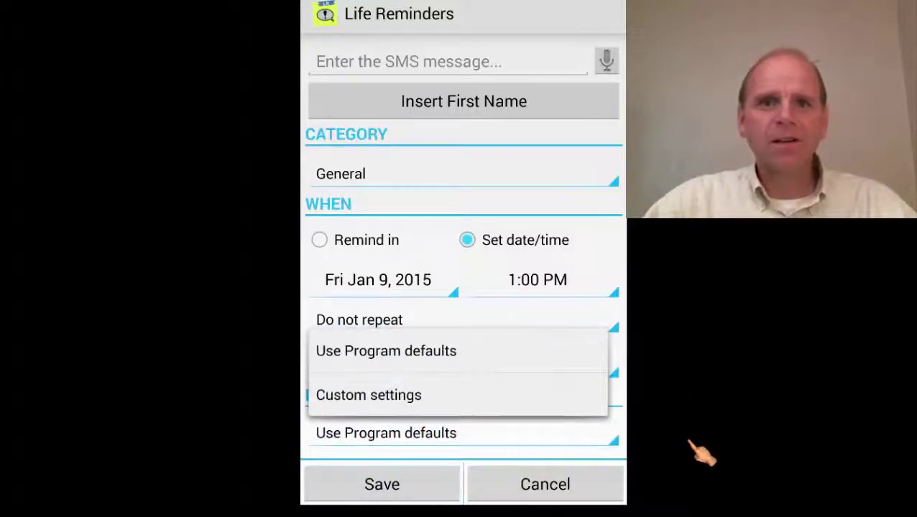
{"action": "left_click", "coordinate": [373, 509]}
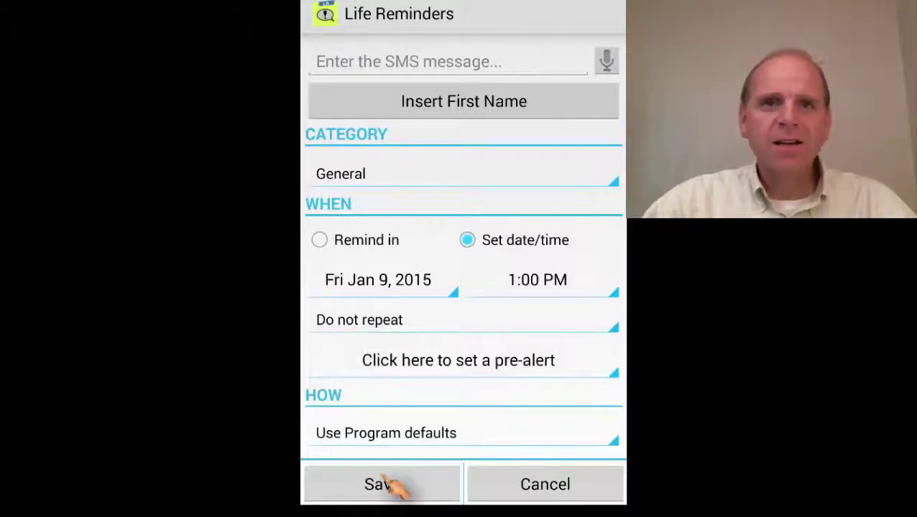
{"action": "scroll", "coordinate": [420, 374], "scroll_direction": "up", "scroll_amount": 5}
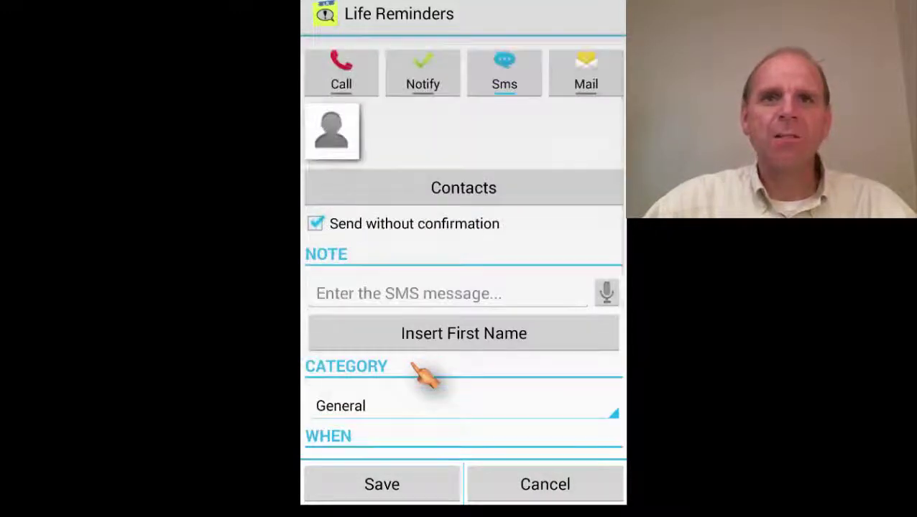
{"action": "scroll", "coordinate": [419, 375], "scroll_direction": "up", "scroll_amount": 1}
{"action": "scroll", "coordinate": [420, 375], "scroll_direction": "down", "scroll_amount": 5}
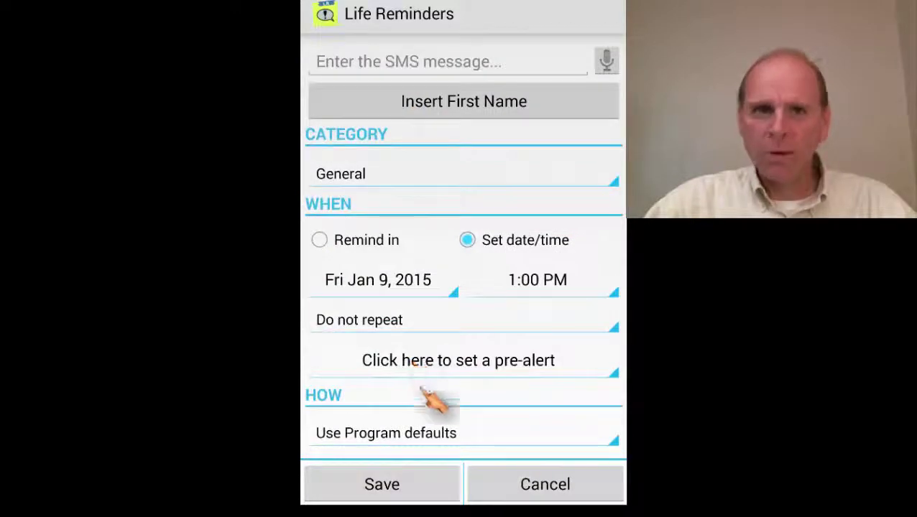
{"action": "left_click", "coordinate": [546, 489]}
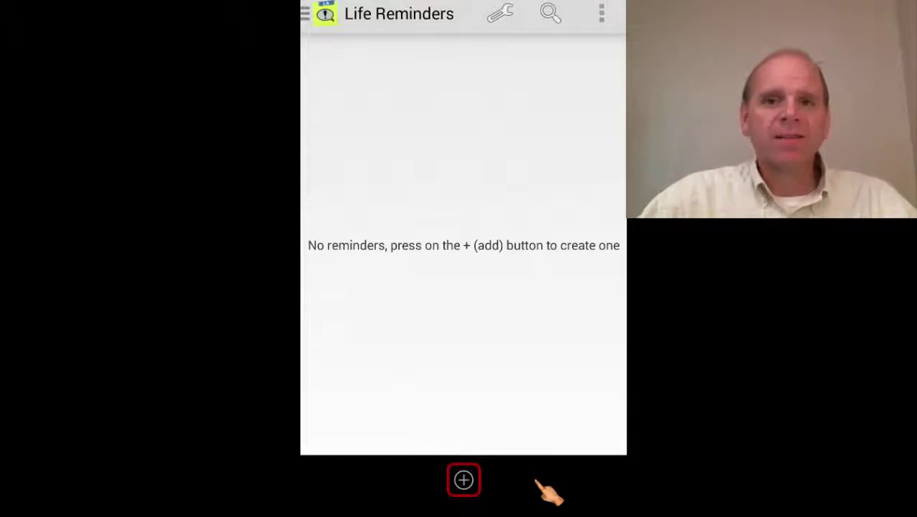
{"action": "left_click", "coordinate": [464, 480]}
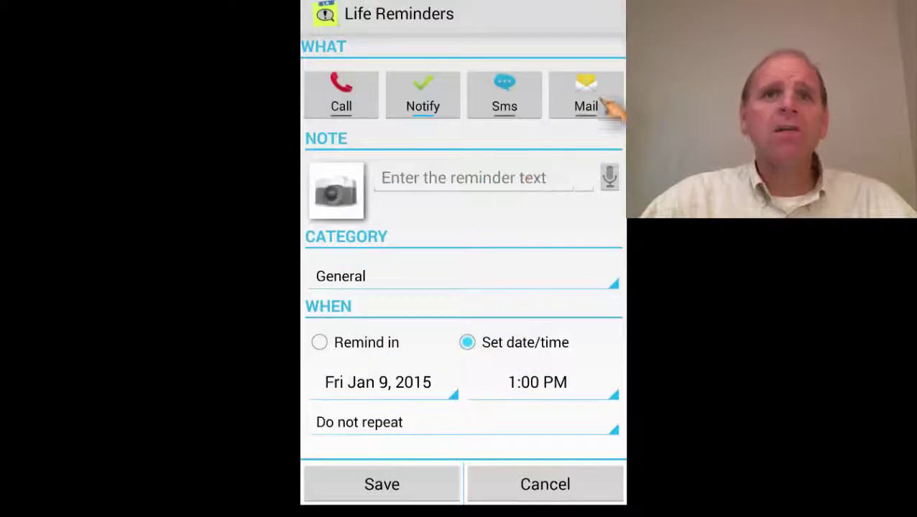
{"action": "left_click", "coordinate": [603, 101]}
{"action": "scroll", "coordinate": [492, 356], "scroll_direction": "down", "scroll_amount": 3}
{"action": "scroll", "coordinate": [488, 355], "scroll_direction": "down", "scroll_amount": 3}
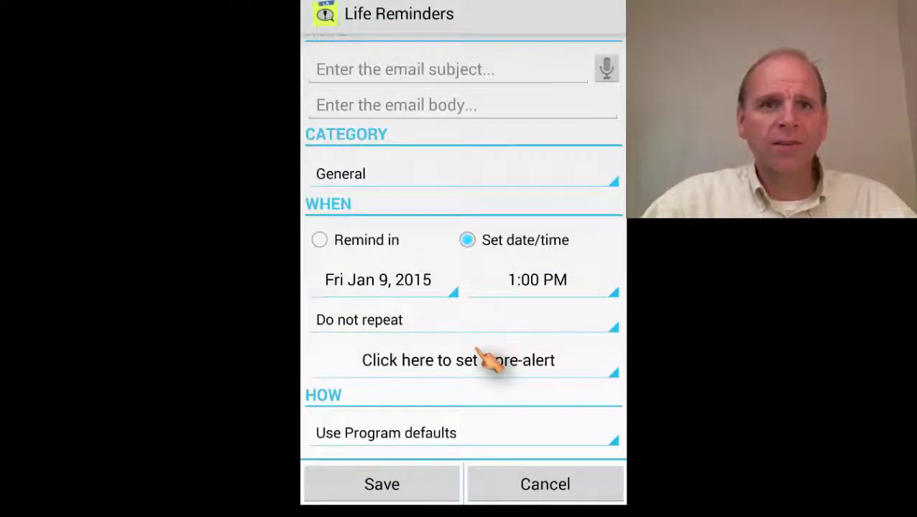
{"action": "scroll", "coordinate": [470, 460], "scroll_direction": "up", "scroll_amount": 5}
{"action": "scroll", "coordinate": [475, 435], "scroll_direction": "down", "scroll_amount": 1}
{"action": "left_click", "coordinate": [467, 429]}
{"action": "left_click", "coordinate": [555, 499]}
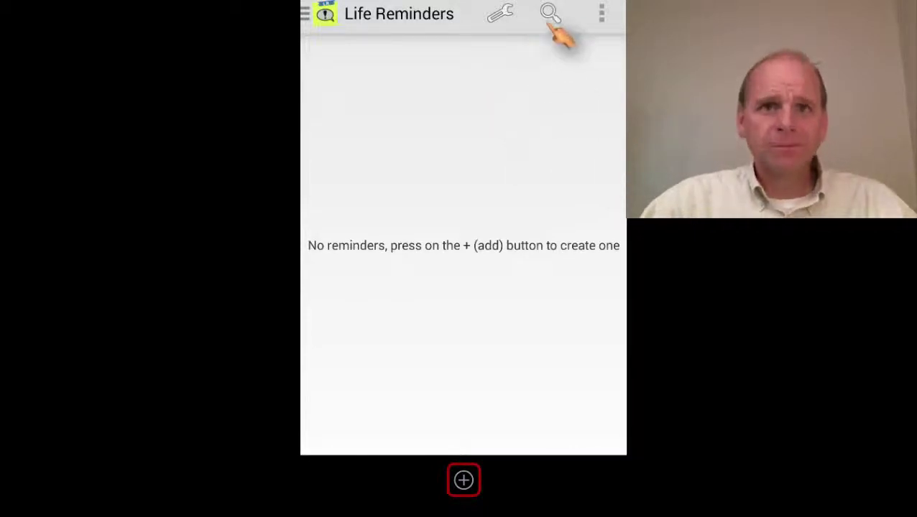
Step: Create a new reminder of type Call and browse its contact, call log and number options
{"action": "left_click", "coordinate": [465, 480]}
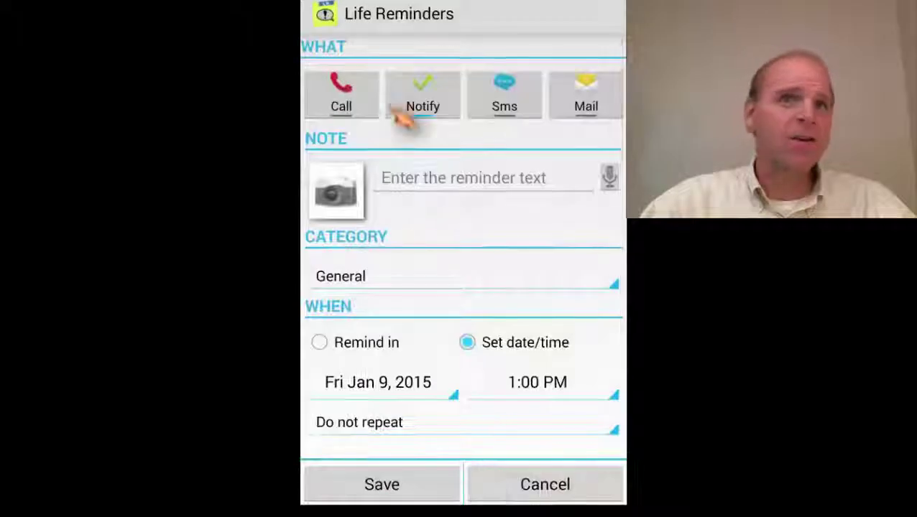
{"action": "left_click", "coordinate": [361, 108]}
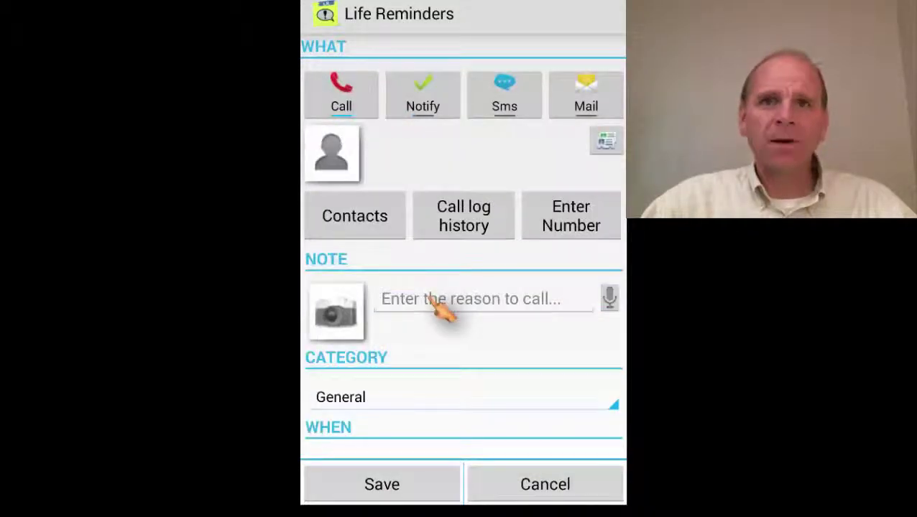
{"action": "scroll", "coordinate": [483, 316], "scroll_direction": "down", "scroll_amount": 2}
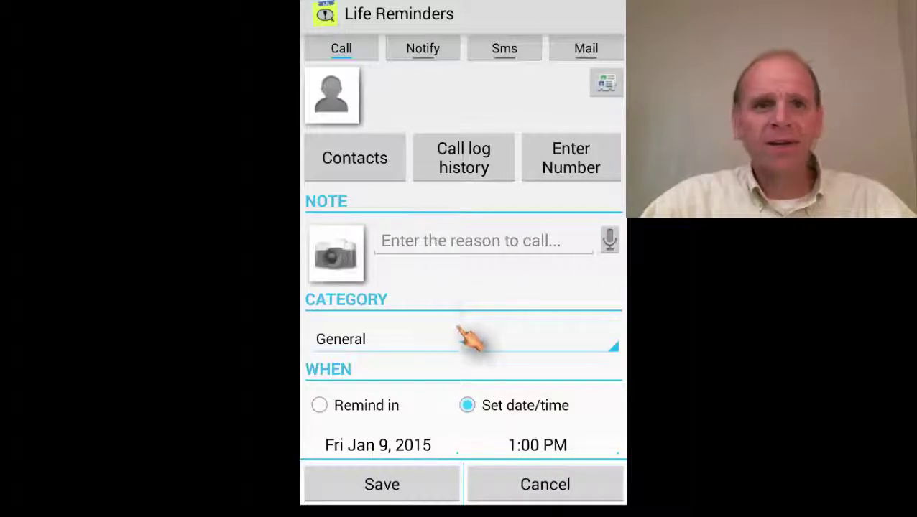
{"action": "scroll", "coordinate": [433, 336], "scroll_direction": "down", "scroll_amount": 3}
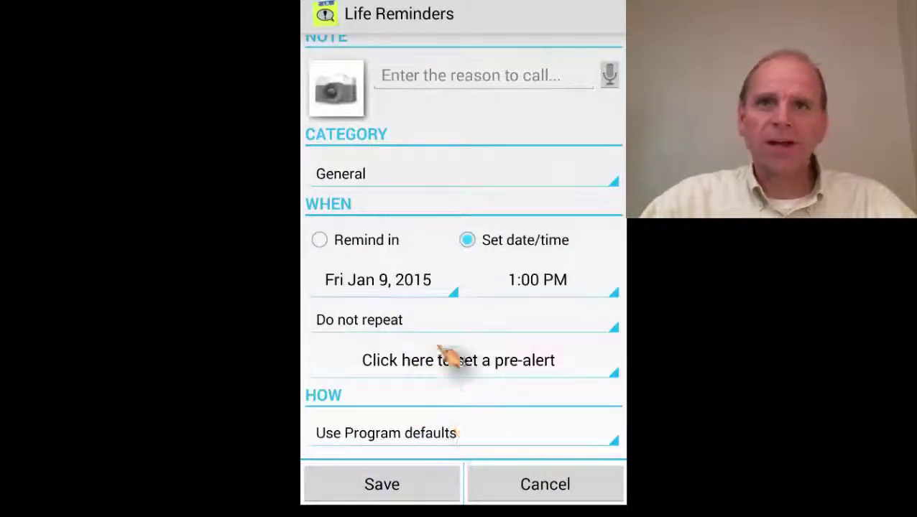
{"action": "scroll", "coordinate": [501, 267], "scroll_direction": "up", "scroll_amount": 4}
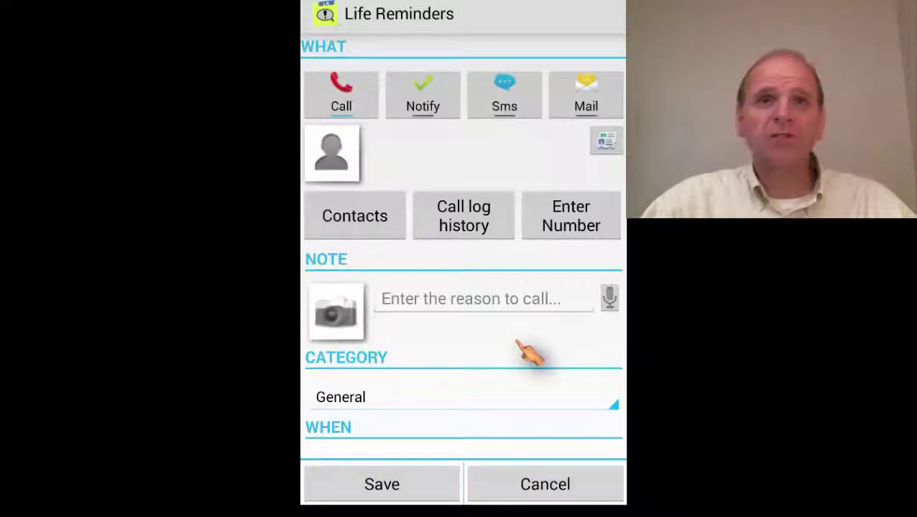
Step: Switch the reminder back to Notify and review the General, Fri Jan 9, 2015, 1:00 PM form
{"action": "left_click", "coordinate": [433, 102]}
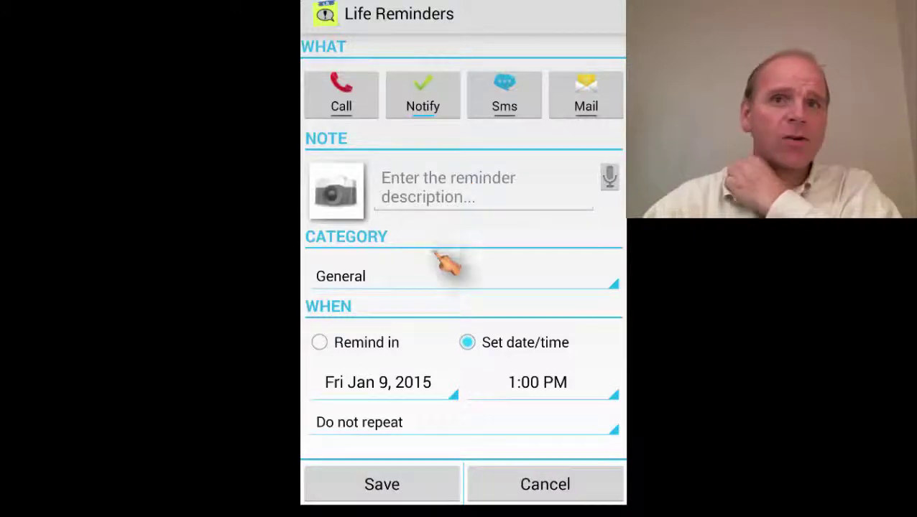
{"action": "scroll", "coordinate": [439, 260], "scroll_direction": "down", "scroll_amount": 1}
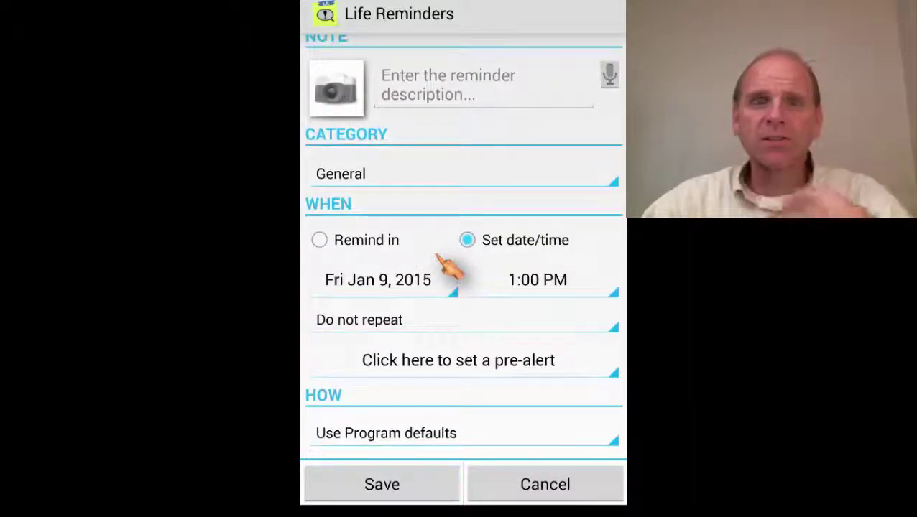
{"action": "scroll", "coordinate": [447, 268], "scroll_direction": "up", "scroll_amount": 2}
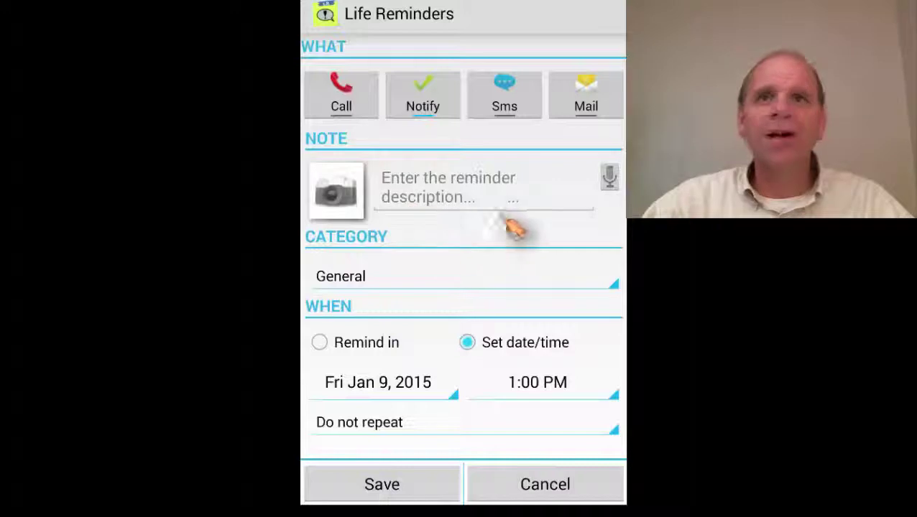
{"action": "scroll", "coordinate": [501, 299], "scroll_direction": "down", "scroll_amount": 3}
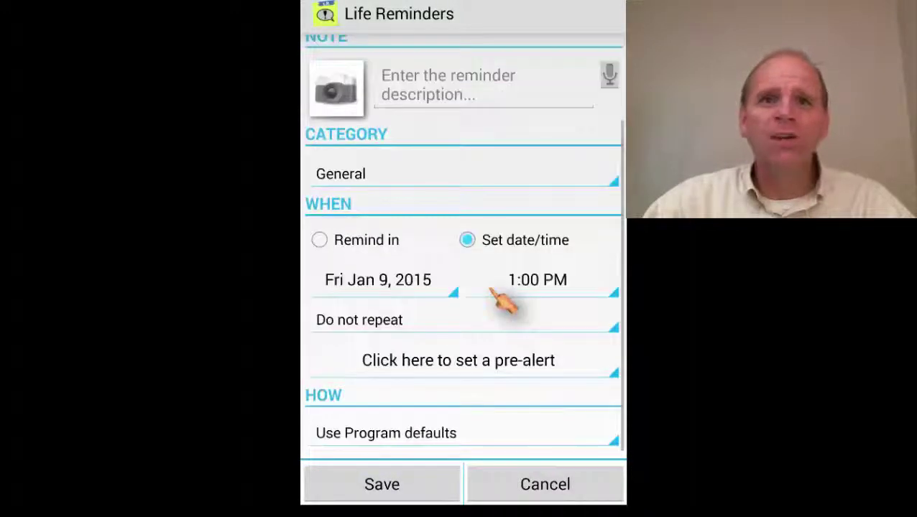
{"action": "scroll", "coordinate": [453, 333], "scroll_direction": "up", "scroll_amount": 3}
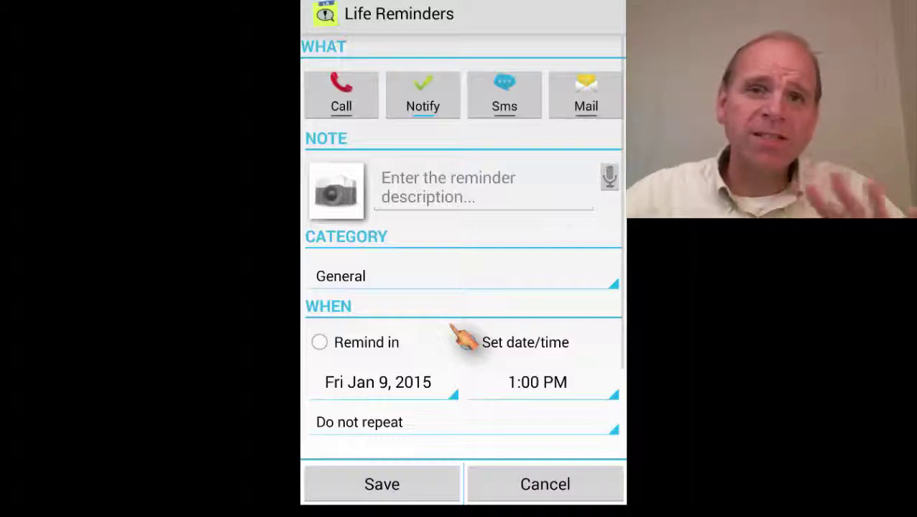
{"action": "left_click", "coordinate": [467, 343]}
{"action": "left_click", "coordinate": [567, 495]}
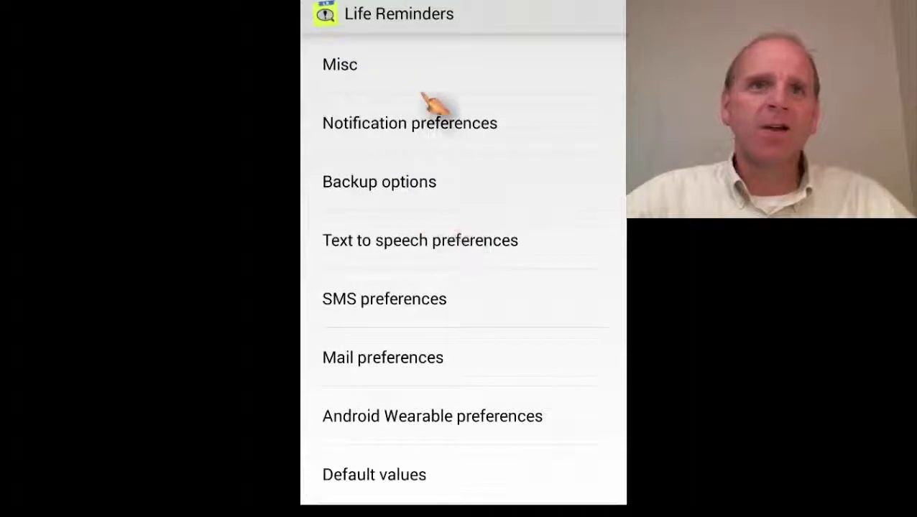
{"action": "left_click", "coordinate": [432, 88]}
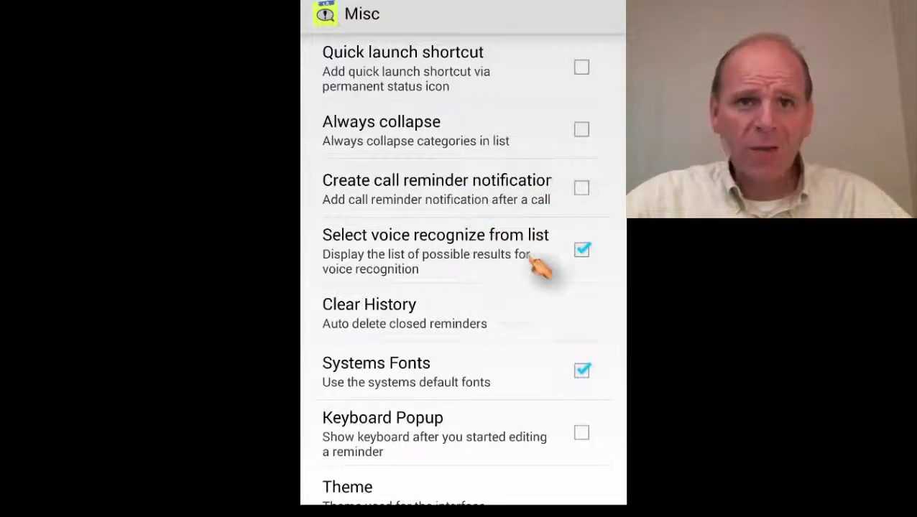
{"action": "scroll", "coordinate": [503, 288], "scroll_direction": "down", "scroll_amount": 3}
{"action": "scroll", "coordinate": [501, 289], "scroll_direction": "down", "scroll_amount": 3}
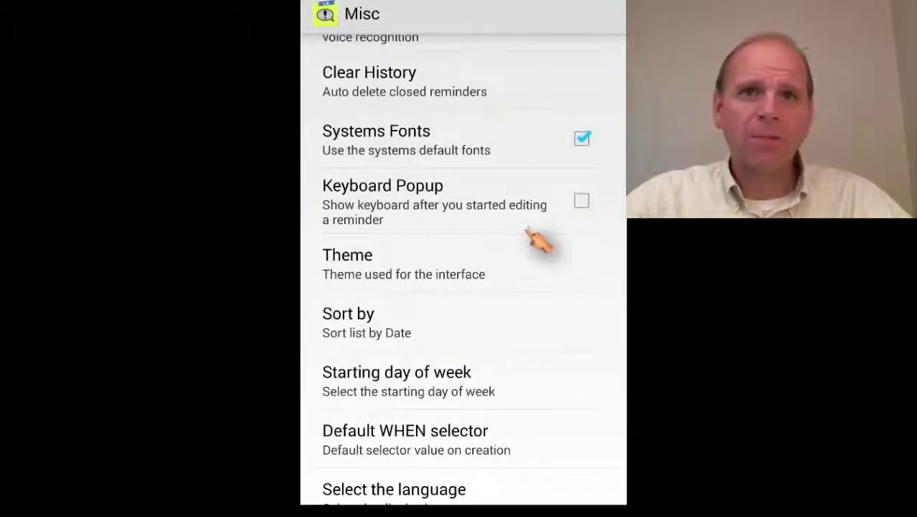
{"action": "scroll", "coordinate": [531, 245], "scroll_direction": "down", "scroll_amount": 2}
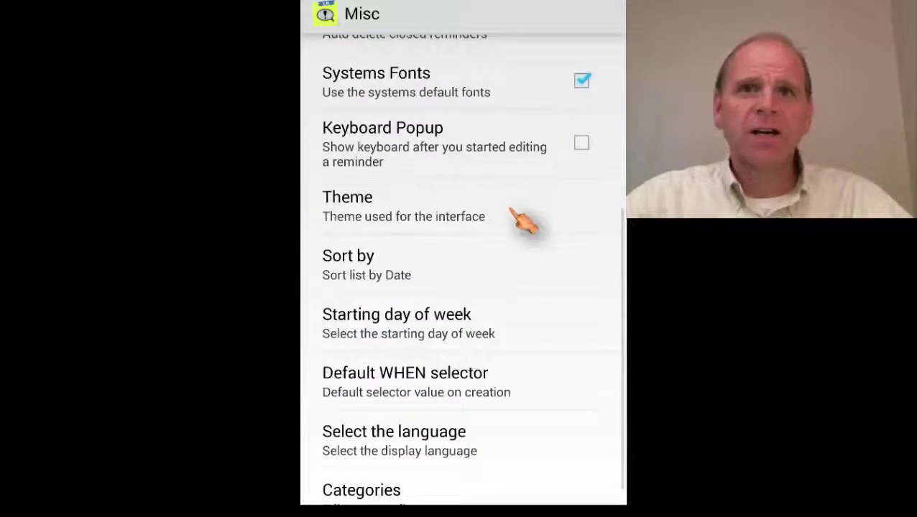
{"action": "left_click", "coordinate": [516, 215]}
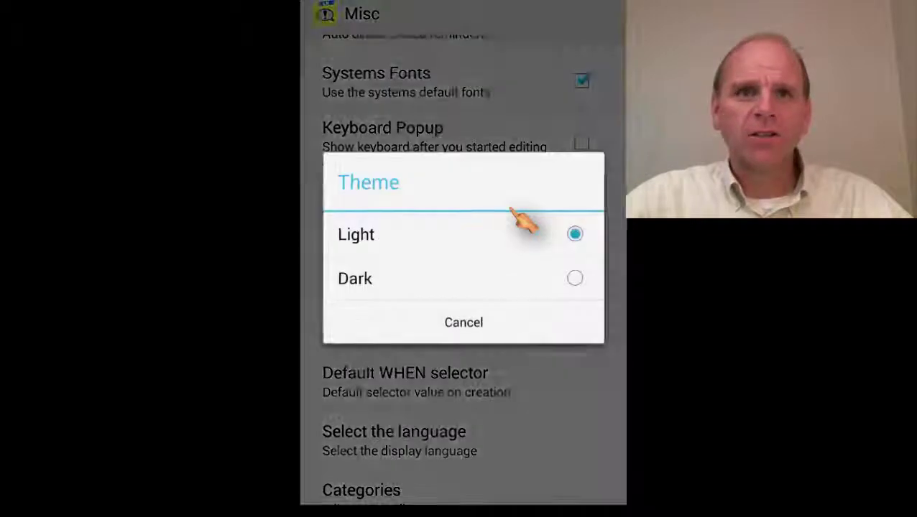
{"action": "left_click", "coordinate": [475, 325]}
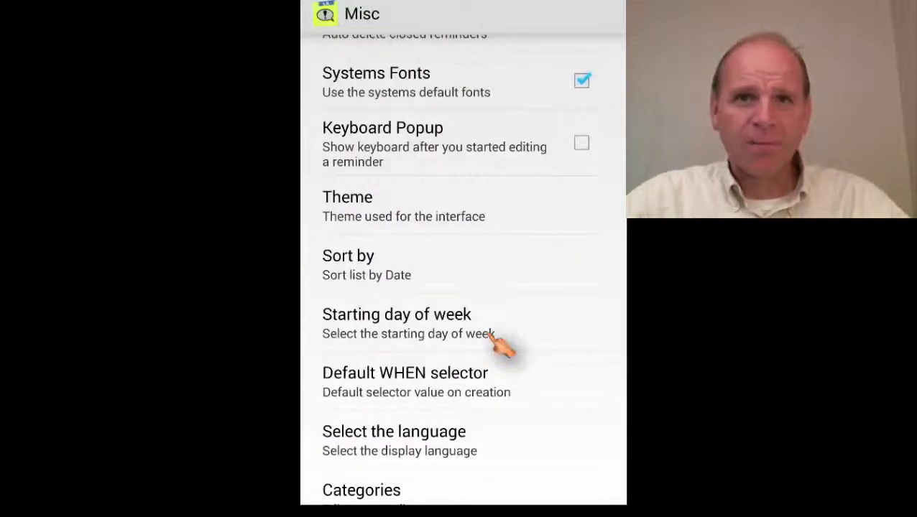
{"action": "scroll", "coordinate": [499, 343], "scroll_direction": "down", "scroll_amount": 1}
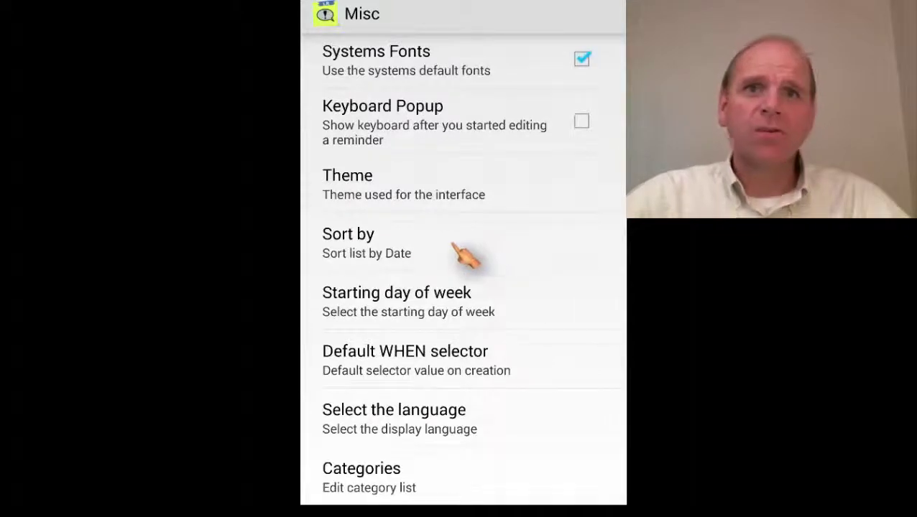
{"action": "left_click_drag", "start_coordinate": [466, 352], "coordinate": [440, 395]}
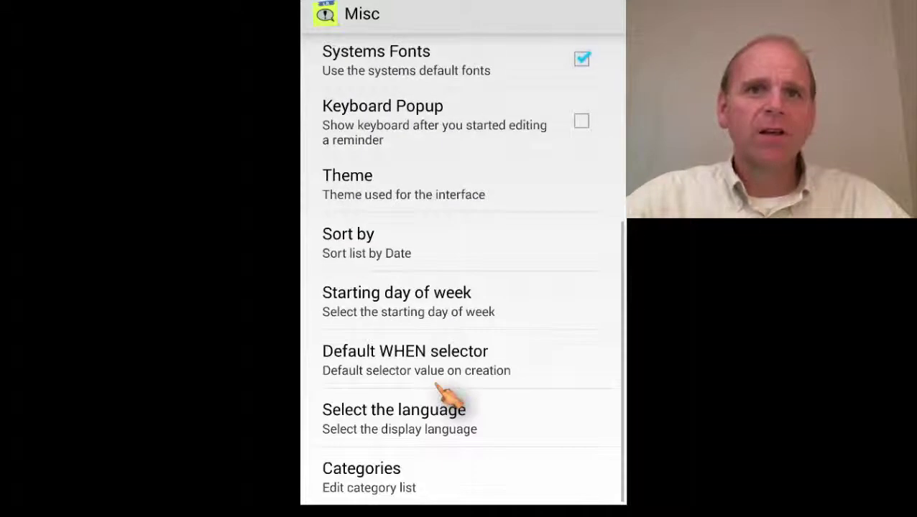
Step: In Categories, edit the General category, rename it to 'Birthdays' and save
{"action": "left_click", "coordinate": [425, 483]}
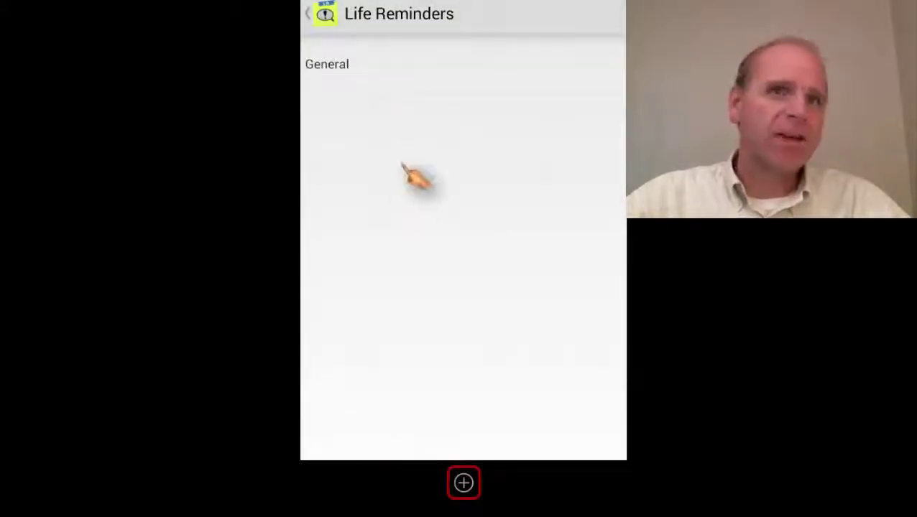
{"action": "left_click", "coordinate": [391, 79]}
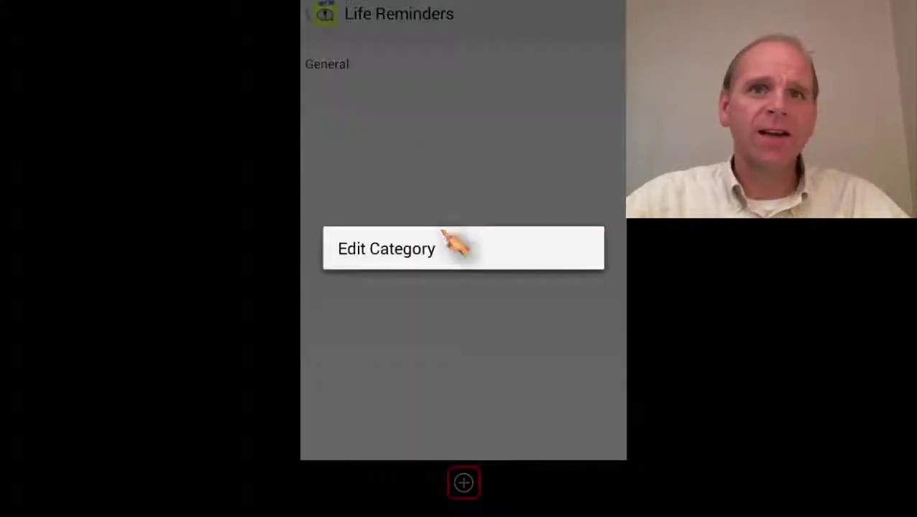
{"action": "left_click", "coordinate": [450, 253]}
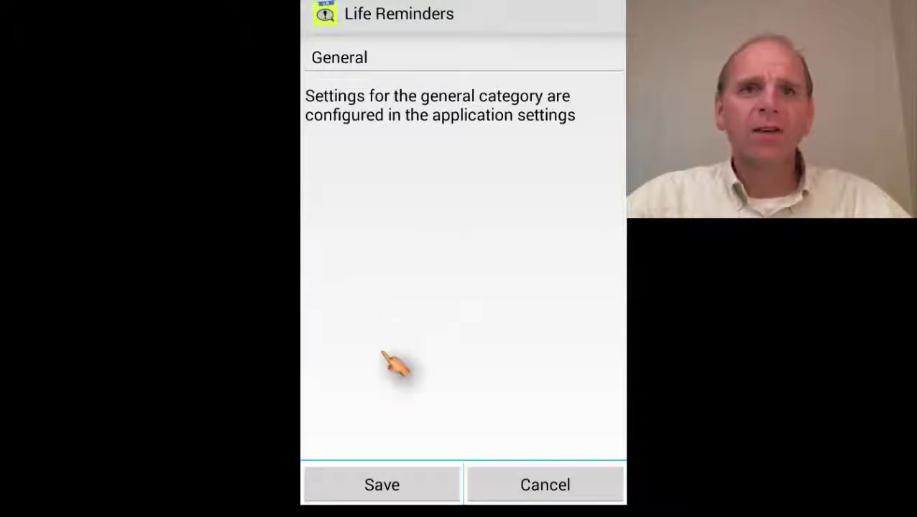
{"action": "left_click", "coordinate": [403, 63]}
{"action": "key", "text": "BackSpace"}
{"action": "key", "text": "BackSpace"}
{"action": "key", "text": "BackSpace"}
{"action": "key", "text": "BackSpace"}
{"action": "key", "text": "BackSpace"}
{"action": "key", "text": "BackSpace"}
{"action": "key", "text": "BackSpace"}
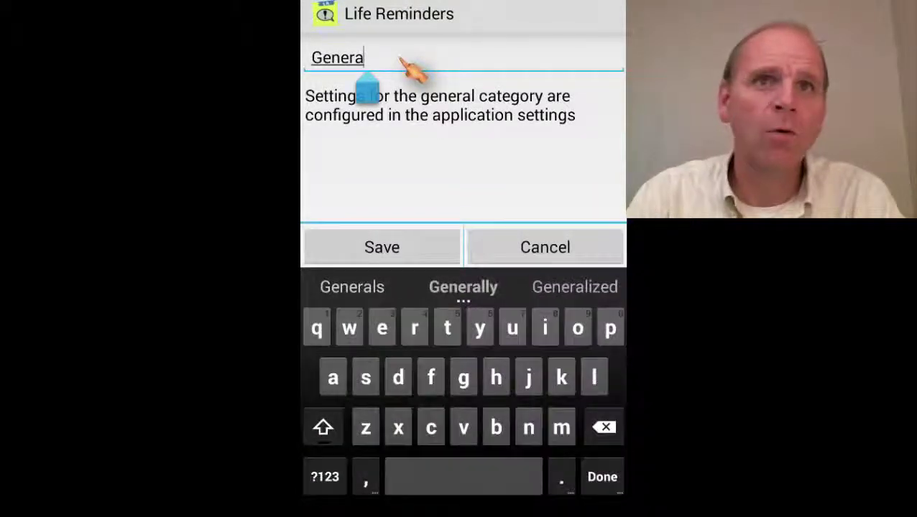
{"action": "type", "text": "Birthday"}
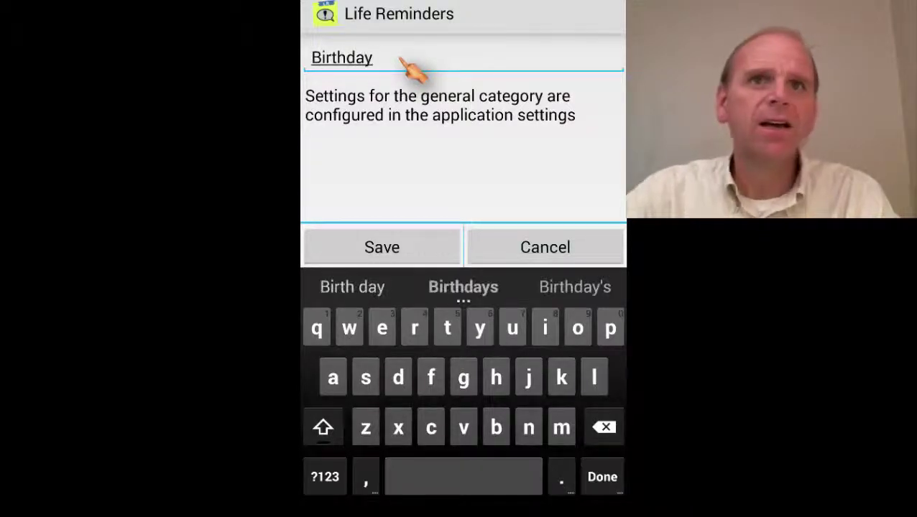
{"action": "type", "text": "s"}
{"action": "left_click", "coordinate": [420, 252]}
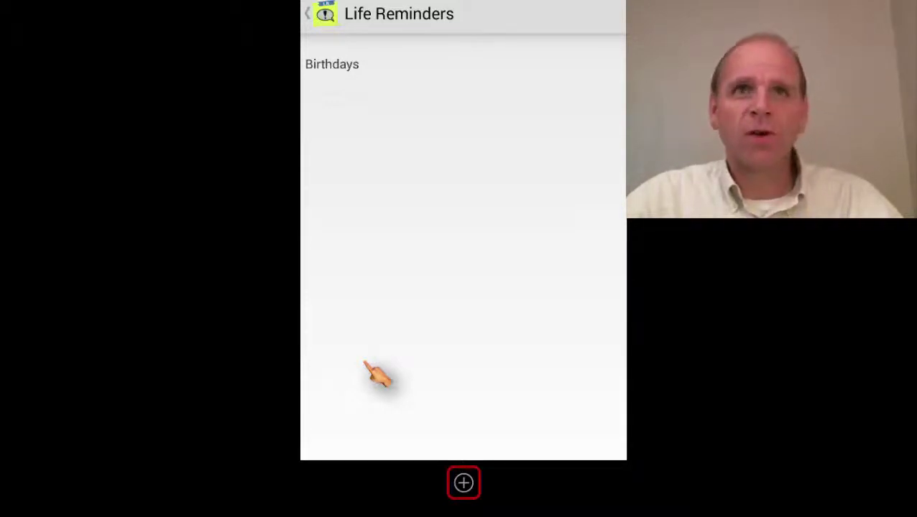
Step: Go back through the Misc settings to the list of settings sections
{"action": "left_click", "coordinate": [322, 18]}
{"action": "scroll", "coordinate": [467, 273], "scroll_direction": "up", "scroll_amount": 5}
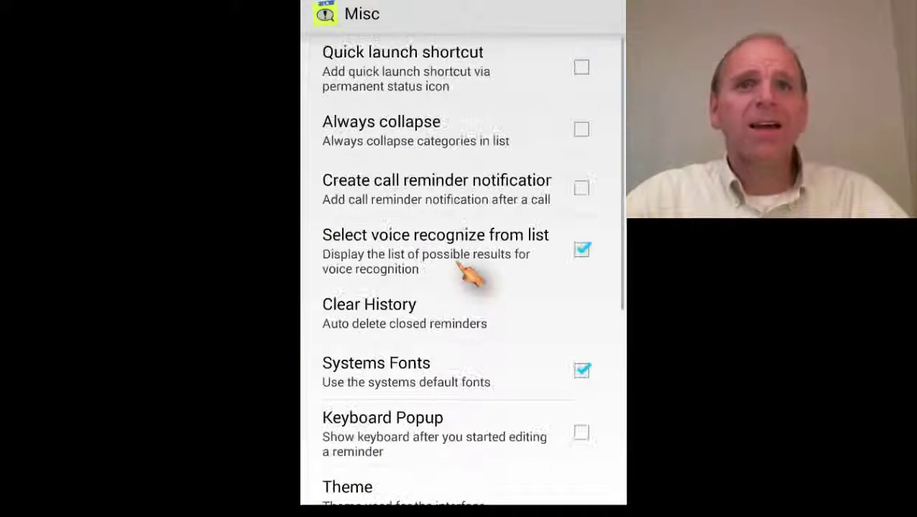
{"action": "scroll", "coordinate": [428, 267], "scroll_direction": "down", "scroll_amount": 5}
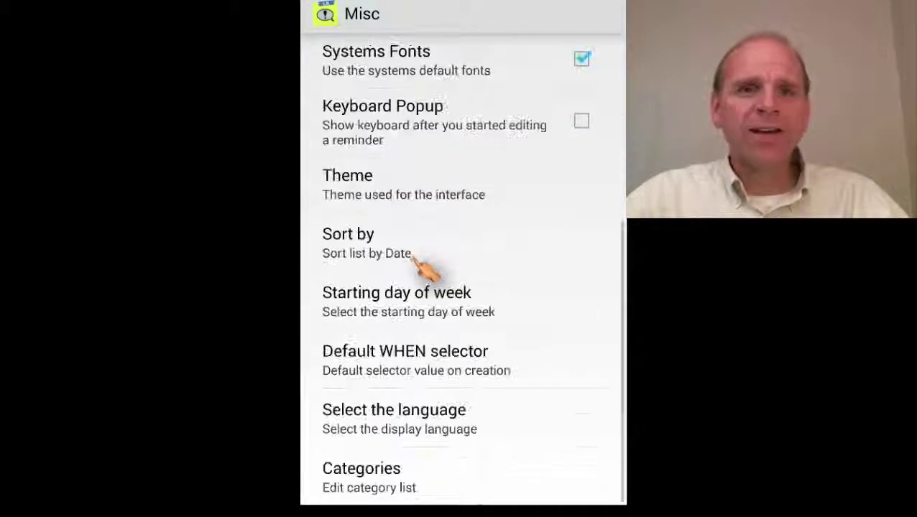
{"action": "scroll", "coordinate": [429, 317], "scroll_direction": "up", "scroll_amount": 5}
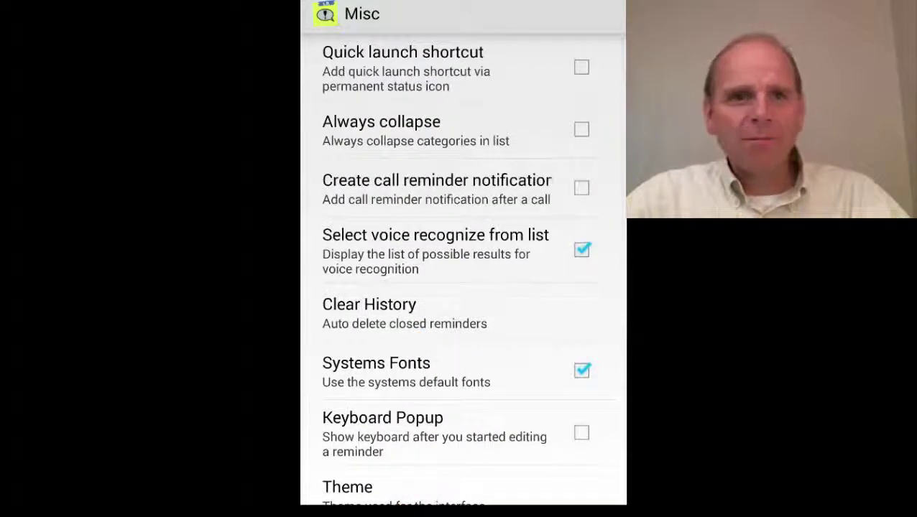
{"action": "key", "text": "Escape"}
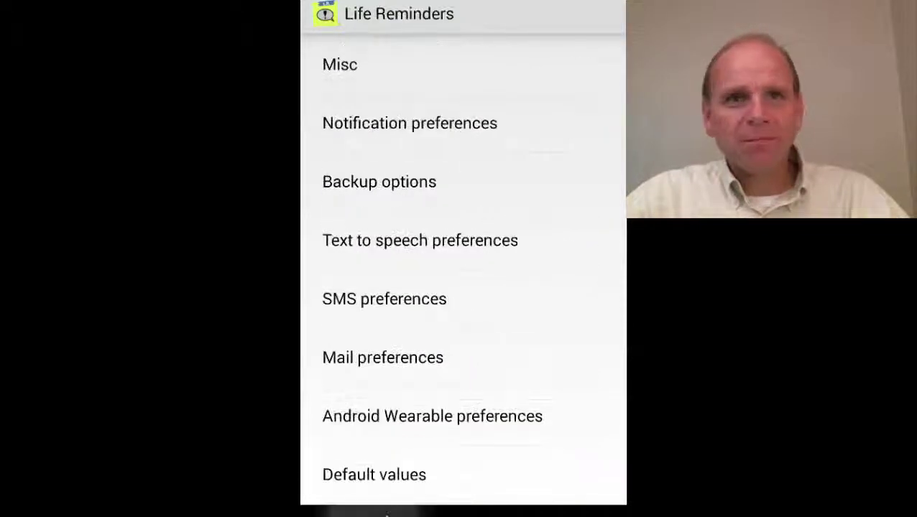
{"action": "left_click", "coordinate": [511, 141]}
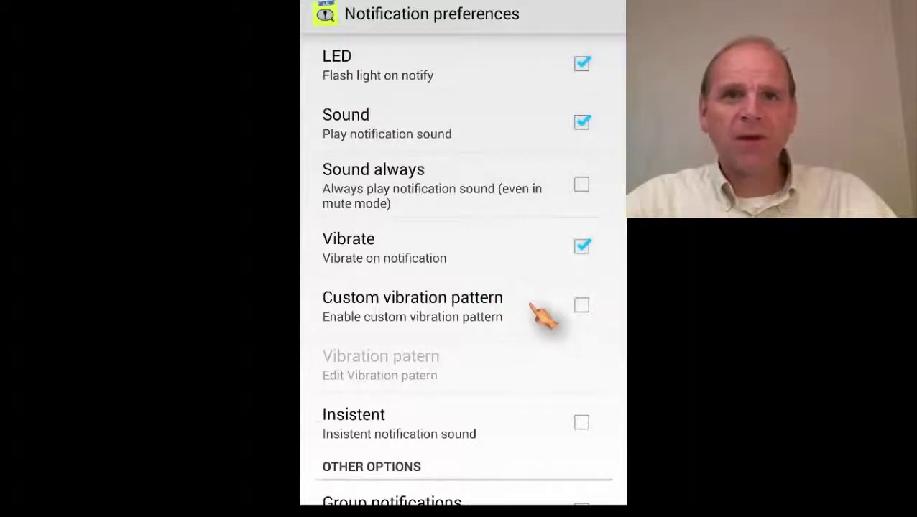
{"action": "scroll", "coordinate": [538, 312], "scroll_direction": "down", "scroll_amount": 4}
{"action": "scroll", "coordinate": [541, 312], "scroll_direction": "down", "scroll_amount": 2}
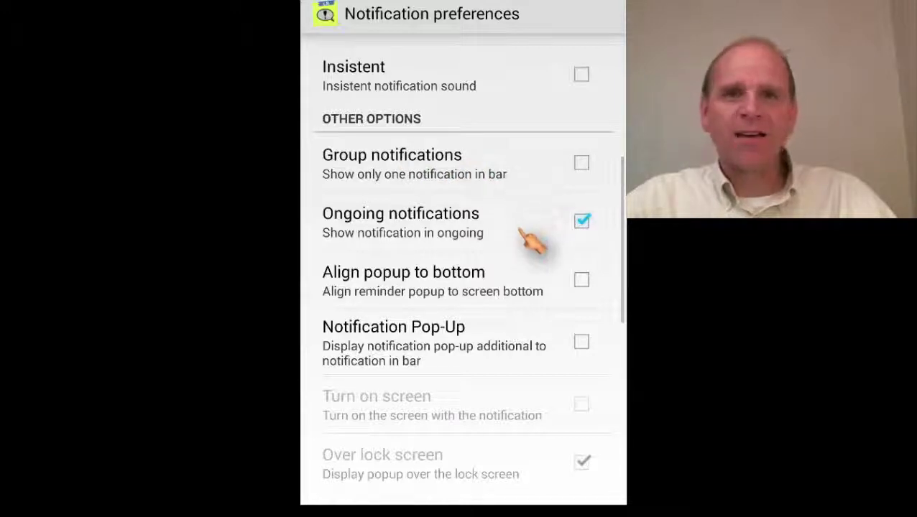
{"action": "scroll", "coordinate": [537, 262], "scroll_direction": "down", "scroll_amount": 1}
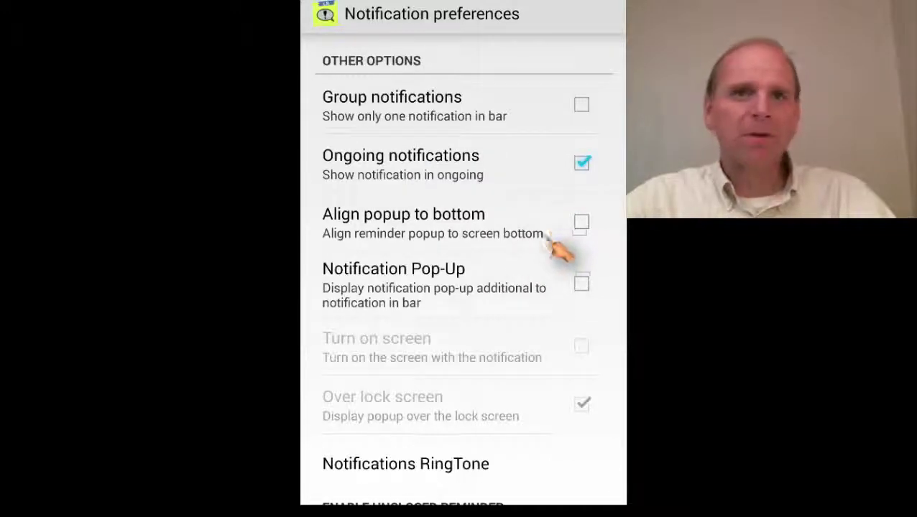
{"action": "scroll", "coordinate": [553, 248], "scroll_direction": "down", "scroll_amount": 2}
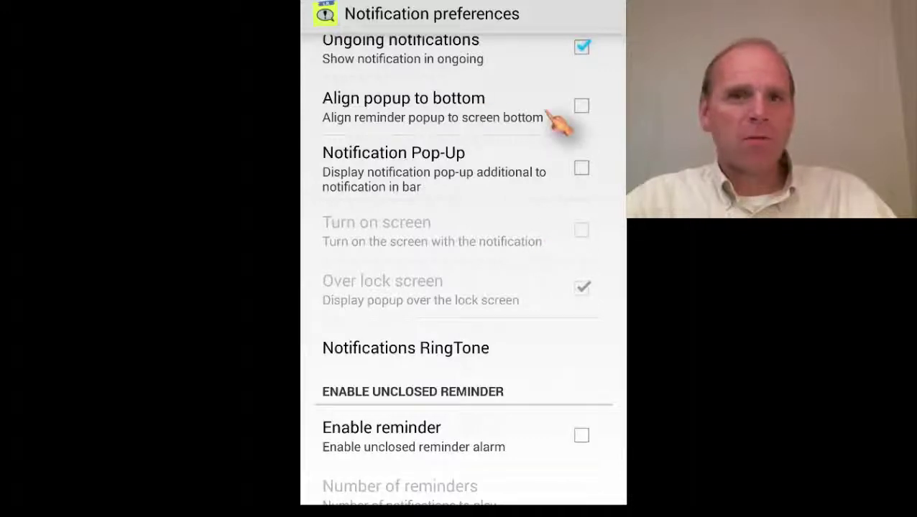
{"action": "scroll", "coordinate": [518, 331], "scroll_direction": "down", "scroll_amount": 5}
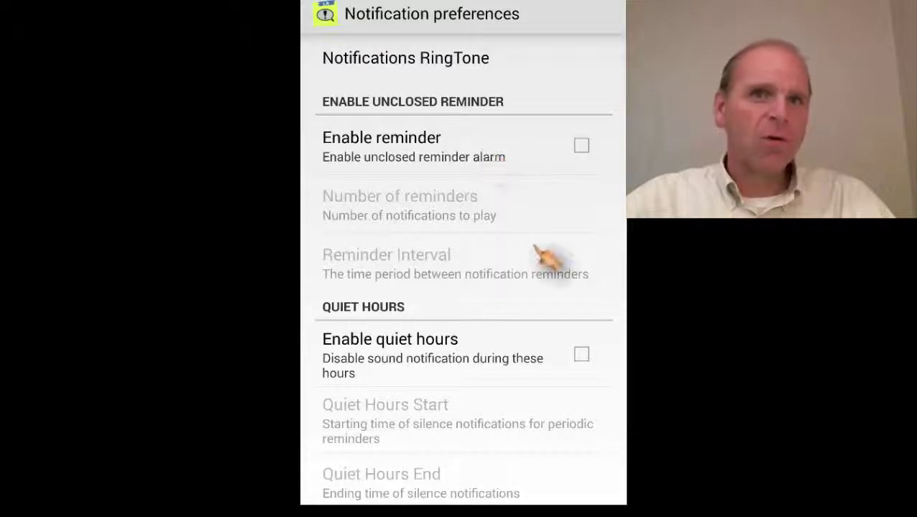
{"action": "scroll", "coordinate": [542, 258], "scroll_direction": "down", "scroll_amount": 1}
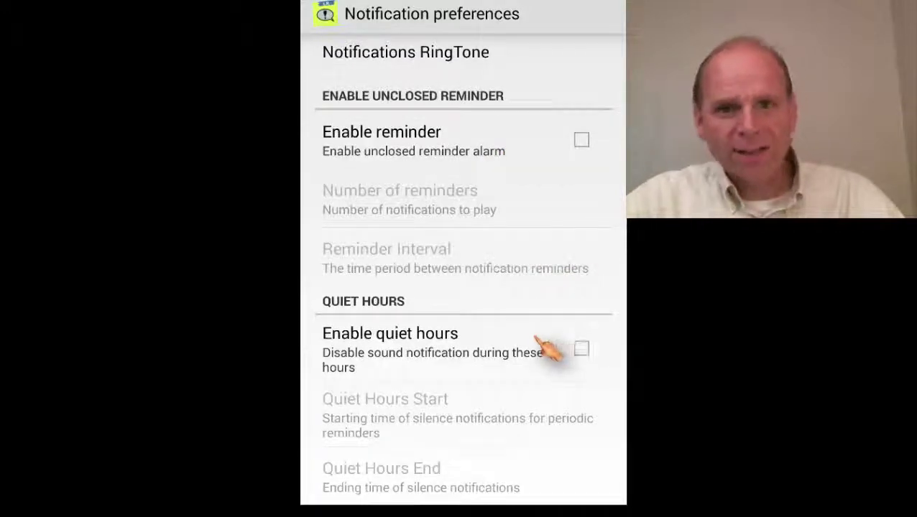
{"action": "scroll", "coordinate": [544, 348], "scroll_direction": "up", "scroll_amount": 10}
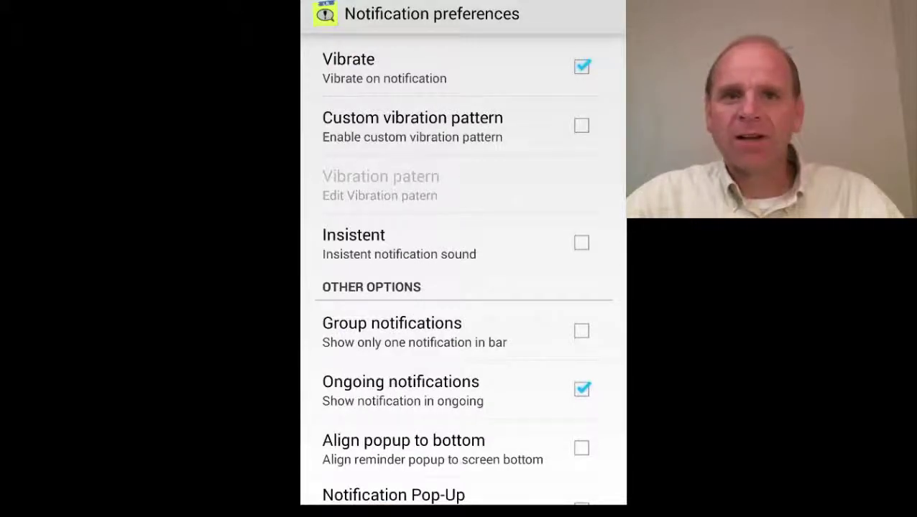
{"action": "key", "text": "Escape"}
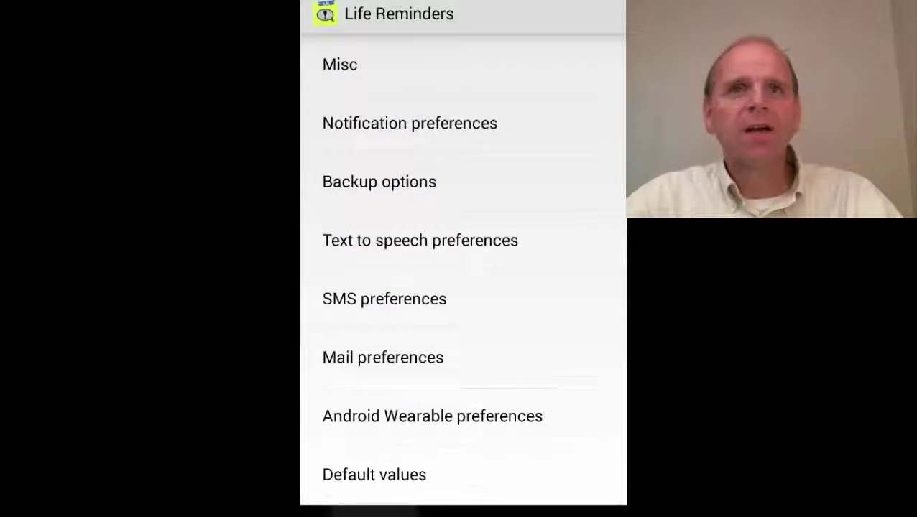
{"action": "left_click", "coordinate": [457, 188]}
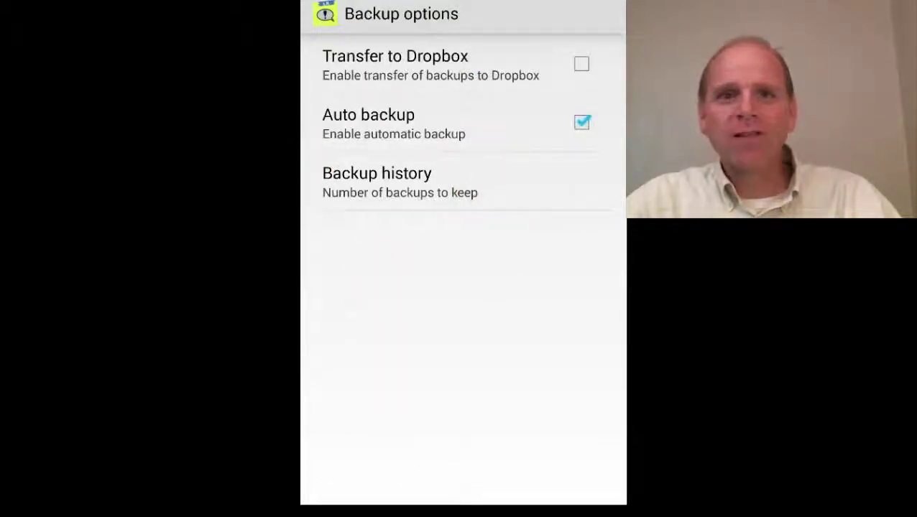
{"action": "key", "text": "Escape"}
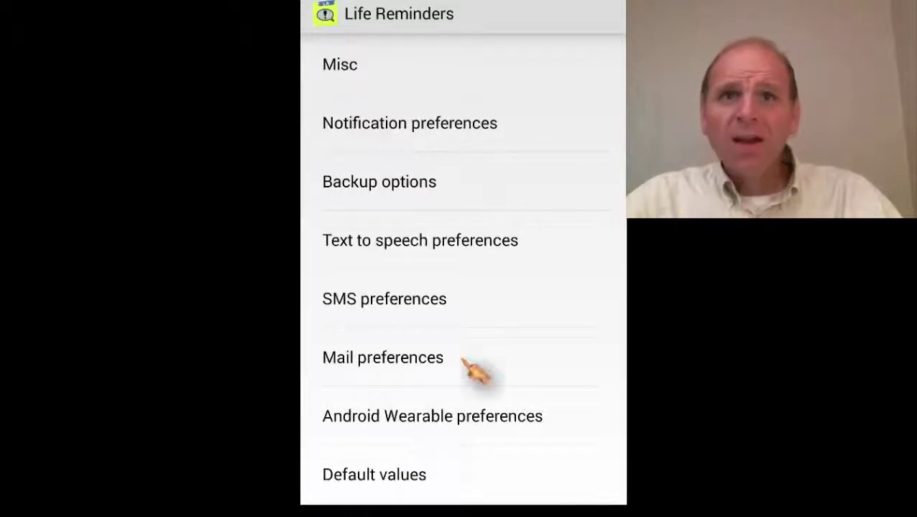
{"action": "left_click", "coordinate": [568, 253]}
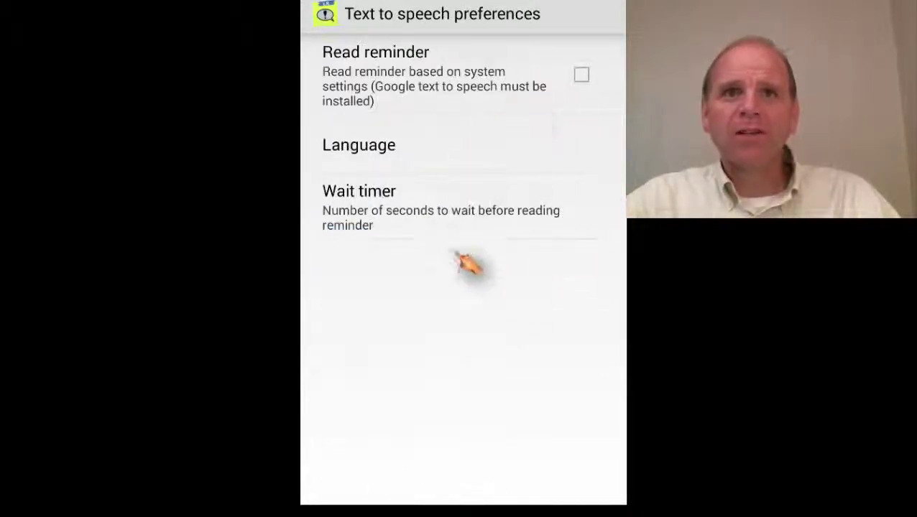
{"action": "key", "text": "Escape"}
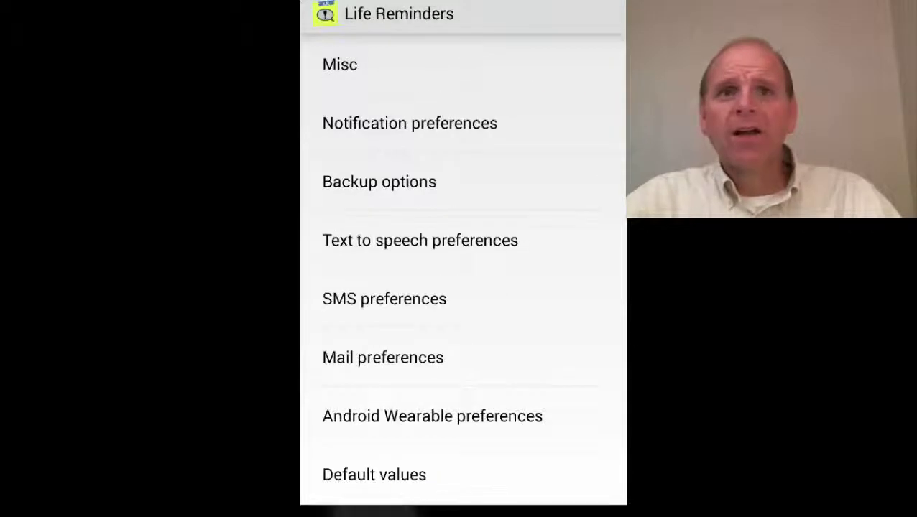
{"action": "left_click", "coordinate": [467, 300]}
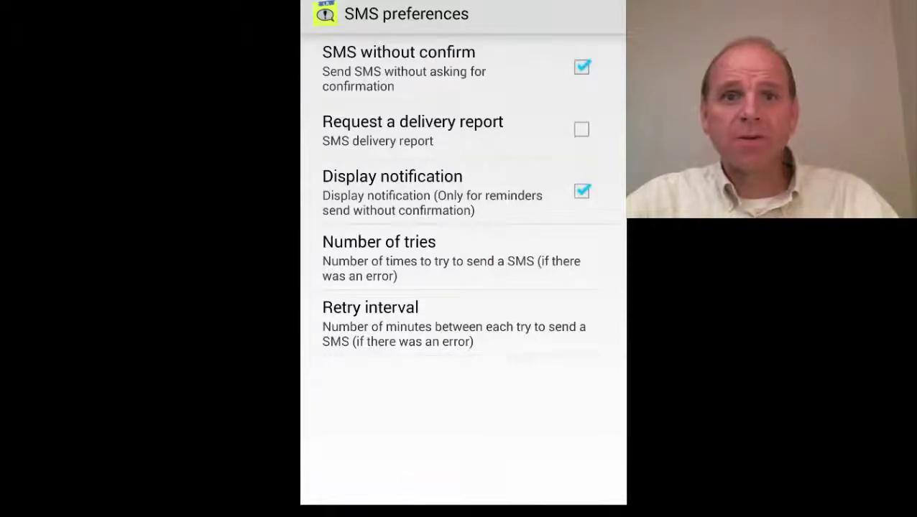
{"action": "key", "text": "Escape"}
{"action": "left_click", "coordinate": [453, 363]}
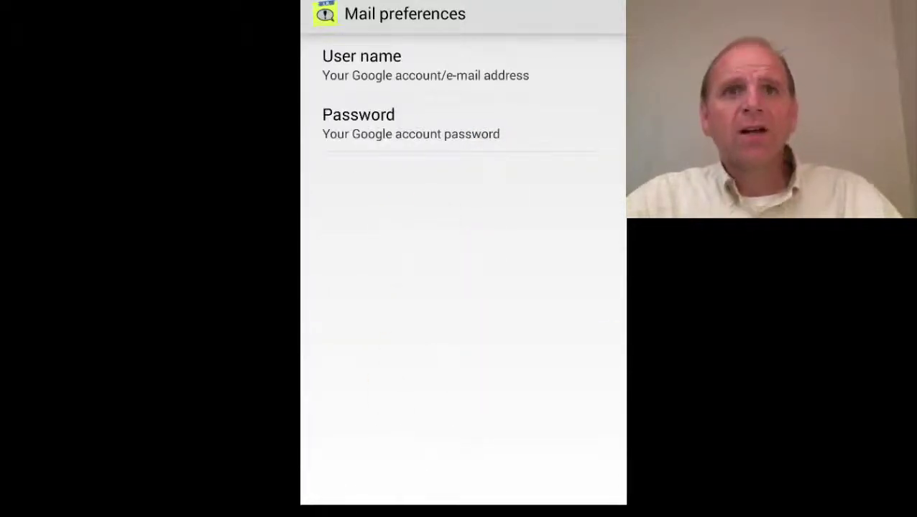
{"action": "key", "text": "Escape"}
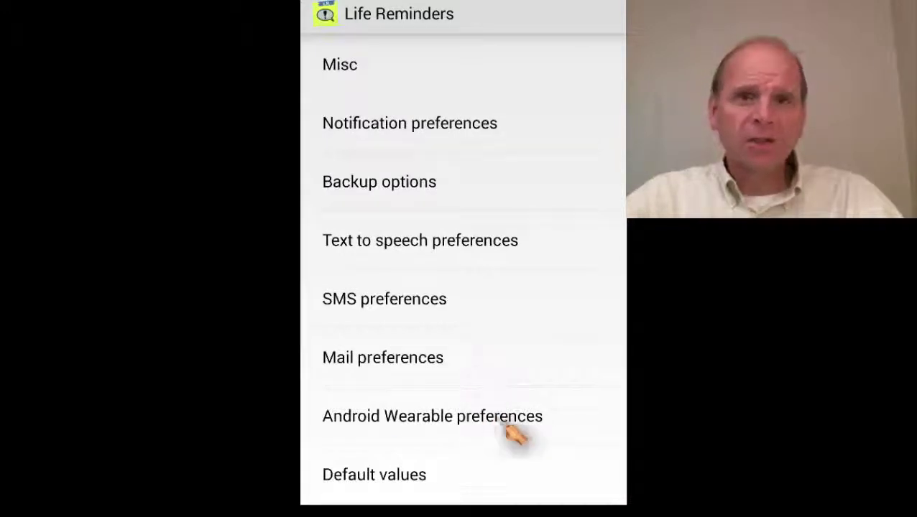
Step: View the Android Wearable preferences, then back out of them
{"action": "left_click", "coordinate": [567, 429]}
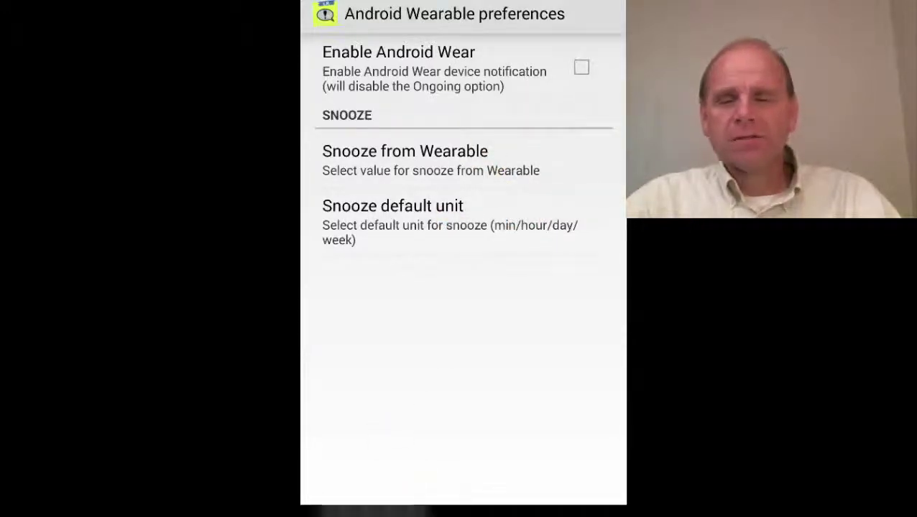
{"action": "key", "text": "Escape"}
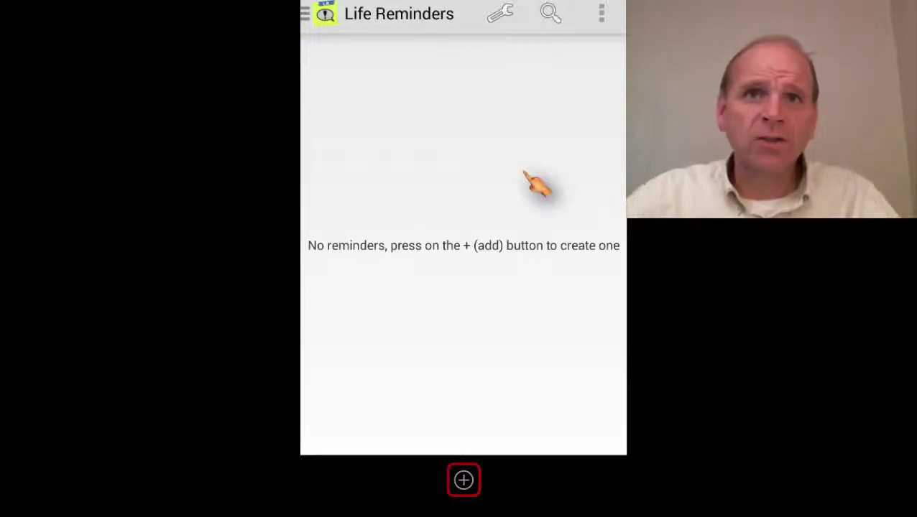
{"action": "left_click", "coordinate": [602, 15]}
{"action": "left_click", "coordinate": [574, 63]}
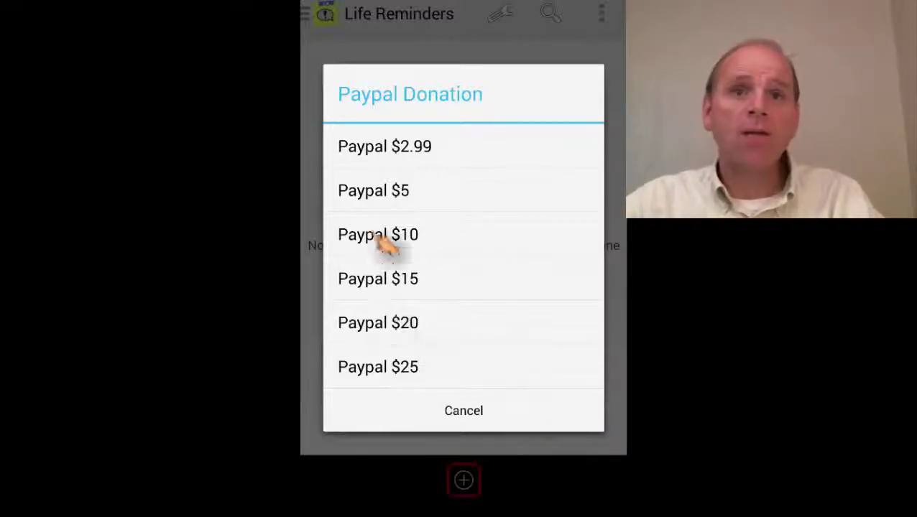
{"action": "left_click", "coordinate": [467, 419]}
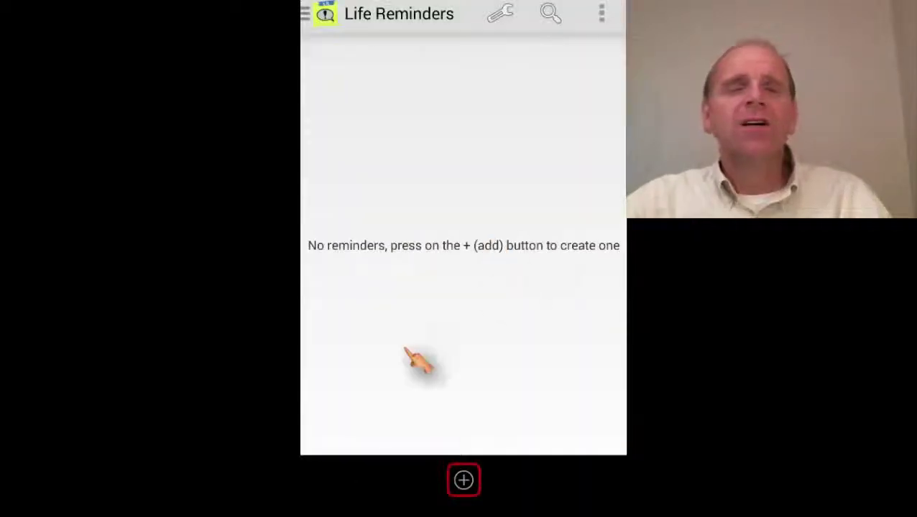